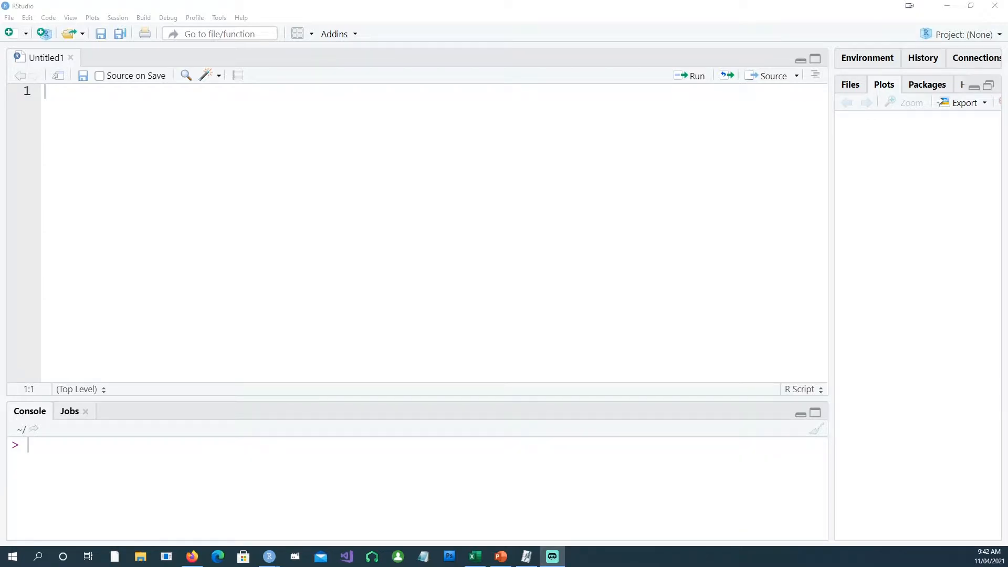
# - Paste the library(ggplot2), library(rvg) and library(officer) lines into the script and run them
pyautogui.click(114, 116)
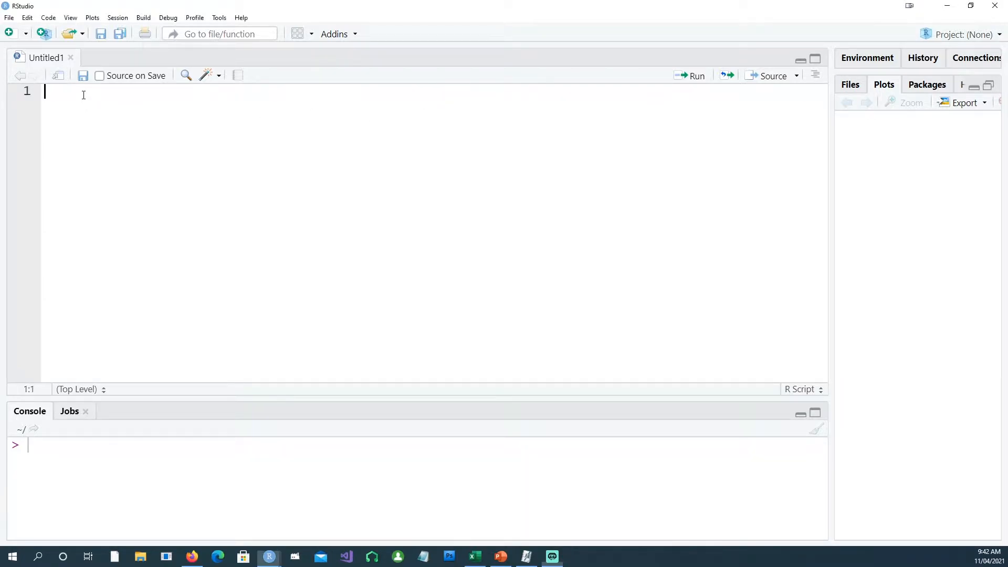
pyautogui.write('library(ggplot2) library(rvg) library(officer)')
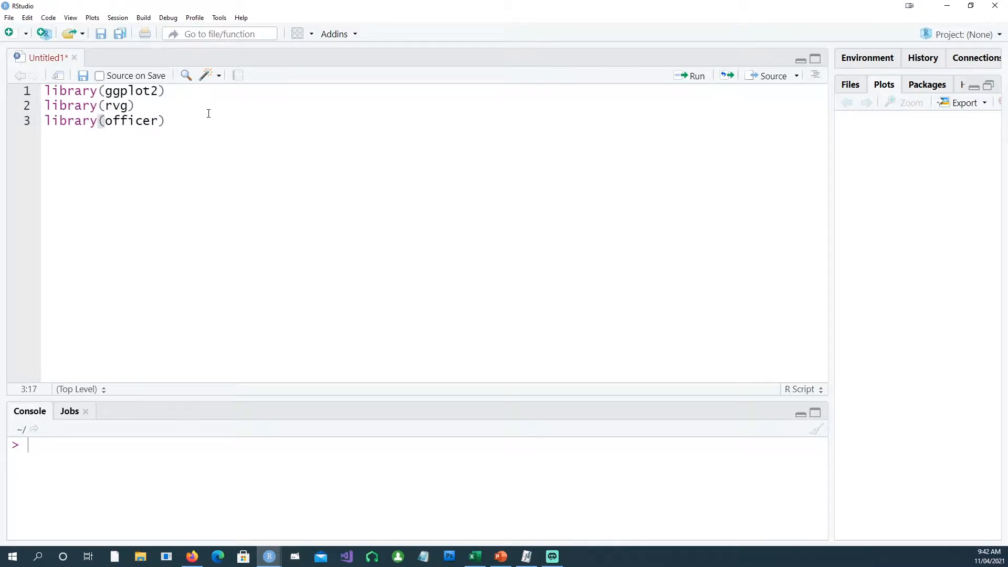
pyautogui.click(177, 91)
pyautogui.hotkey('ctrl', 'Return')
pyautogui.hotkey('ctrl', 'Return')
pyautogui.hotkey('ctrl', 'Return')
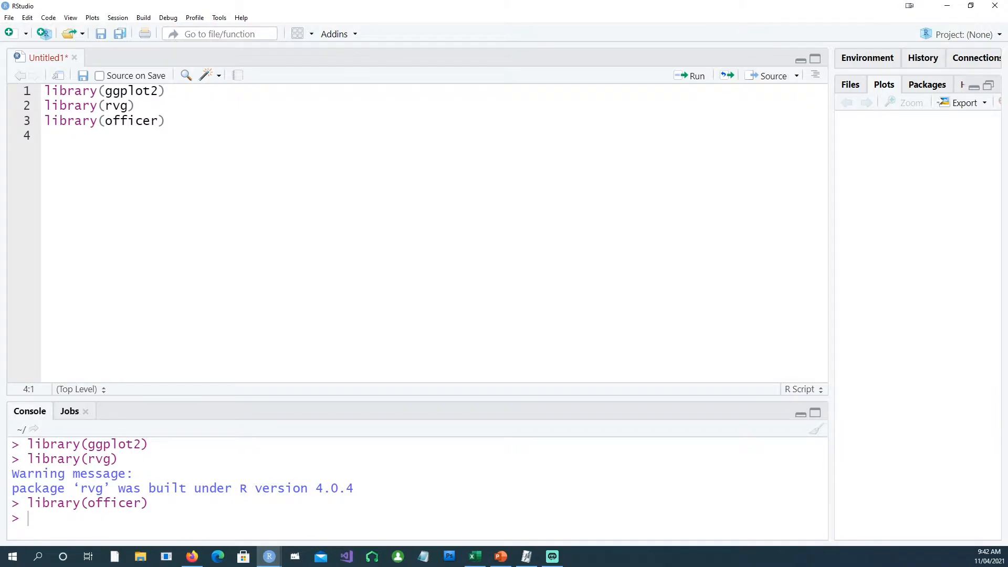
# - Paste the ggplot mpg manufacturer bar-chart code, run the whole script, and widen the Plots pane
pyautogui.hotkey('alt', 'Tab')
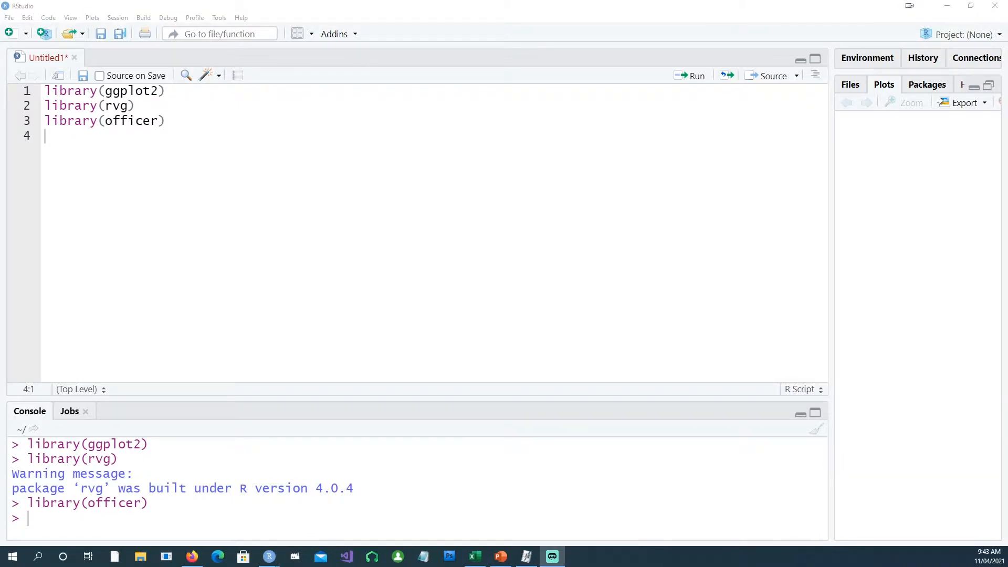
pyautogui.hotkey('alt', 'Tab')
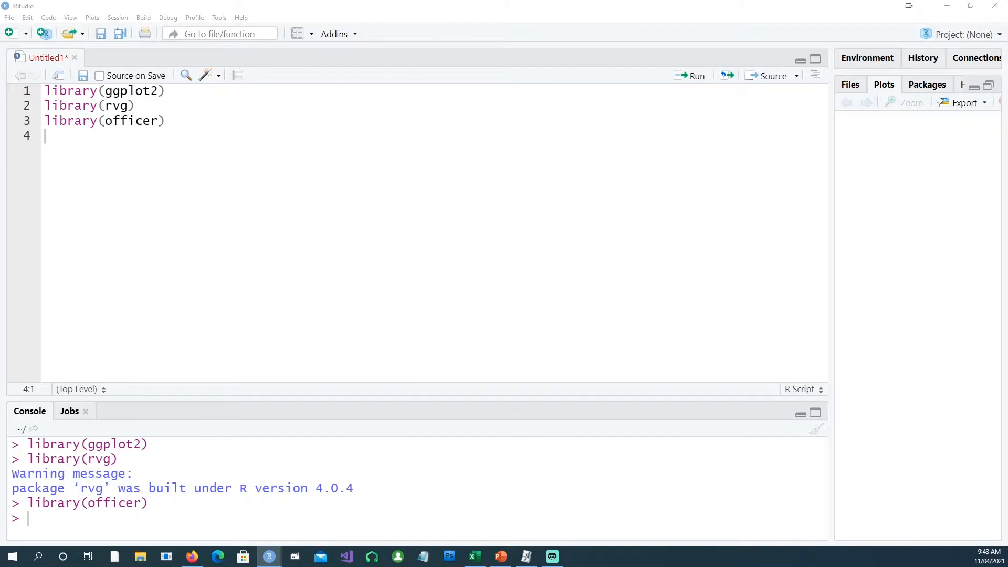
pyautogui.write('pl <- ggplot(data = mpg,aes(x= manufacturer)) pl <- pl + geom_bar(stat="count") pl <- pl + geom_text(aes(label = ..count..), stat= "count",  vjust = -0.5)  # adding data labels pl <- pl +  theme_minimal() pl <- pl + labs(title ="My title") pl <- pl + labs(subtitle ="My subtitle") pl <- pl + labs(caption ="My caption") pl <- pl  + labs(x ="Car Brand", y = "Count")  pl')
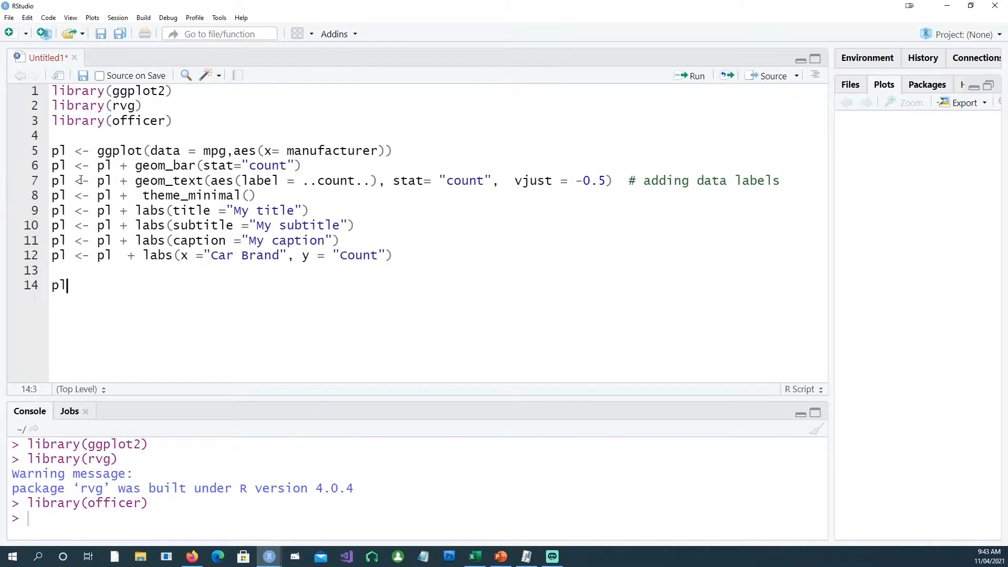
pyautogui.click(52, 136)
pyautogui.click(52, 92)
pyautogui.hotkey('ctrl', 'a')
pyautogui.hotkey('ctrl', 'Return')
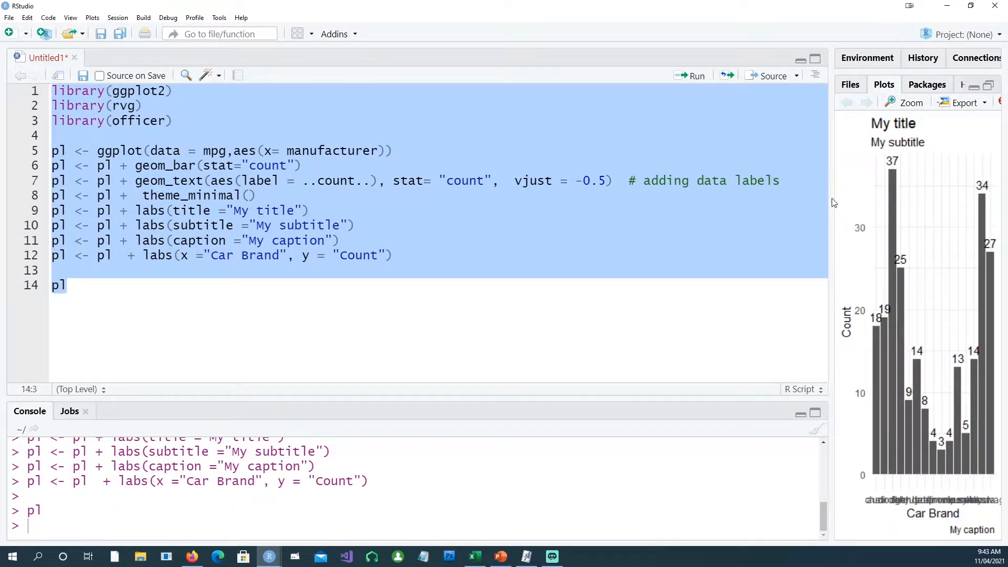
pyautogui.moveTo(833, 201); pyautogui.dragTo(630, 197)
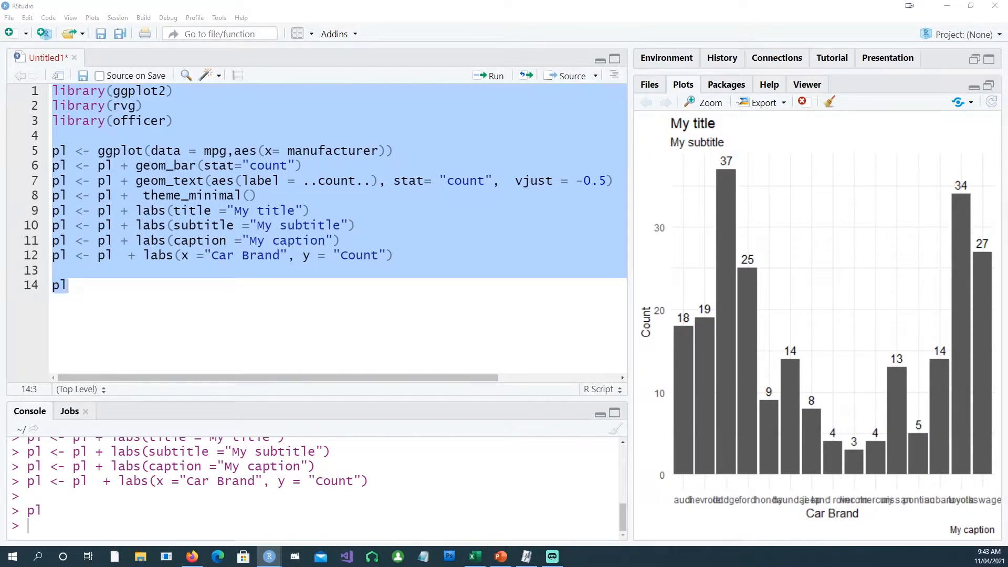
# - Add the dml(ggobj = pl) block and officer lines writing the chart to vectorGraphics.pptx
pyautogui.click(107, 306)
pyautogui.press('Return')
pyautogui.press('Return')
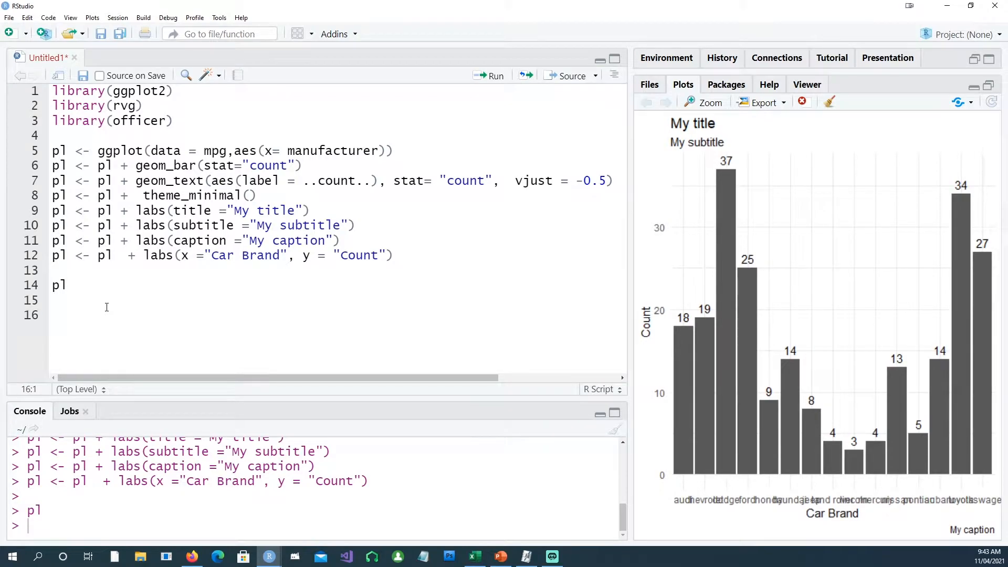
pyautogui.write('anyplot = dml(ggobj = pl               ,bg = "white"               ,pointsize = 12               ,editable = TRUE)')
pyautogui.press('Return')
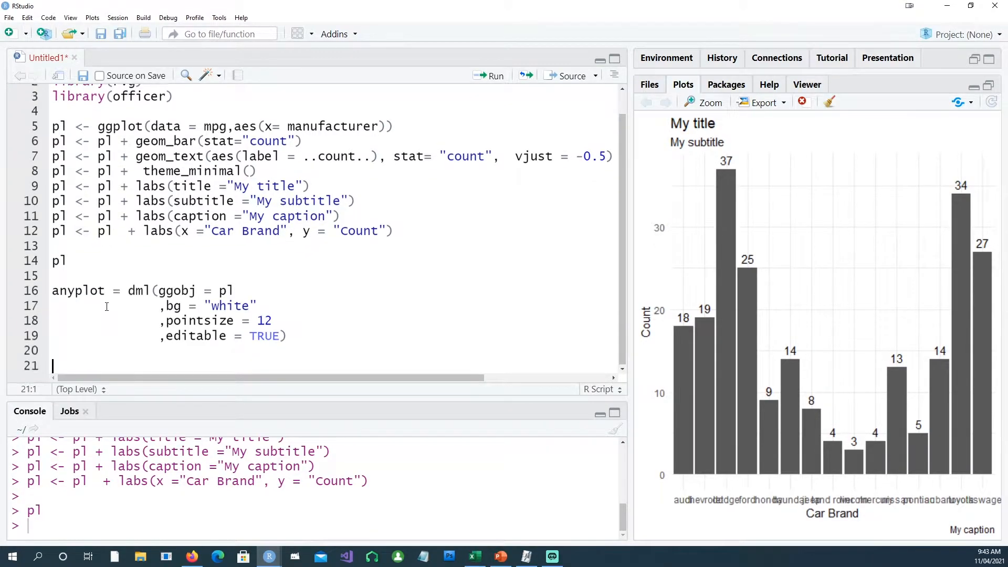
pyautogui.press('Return')
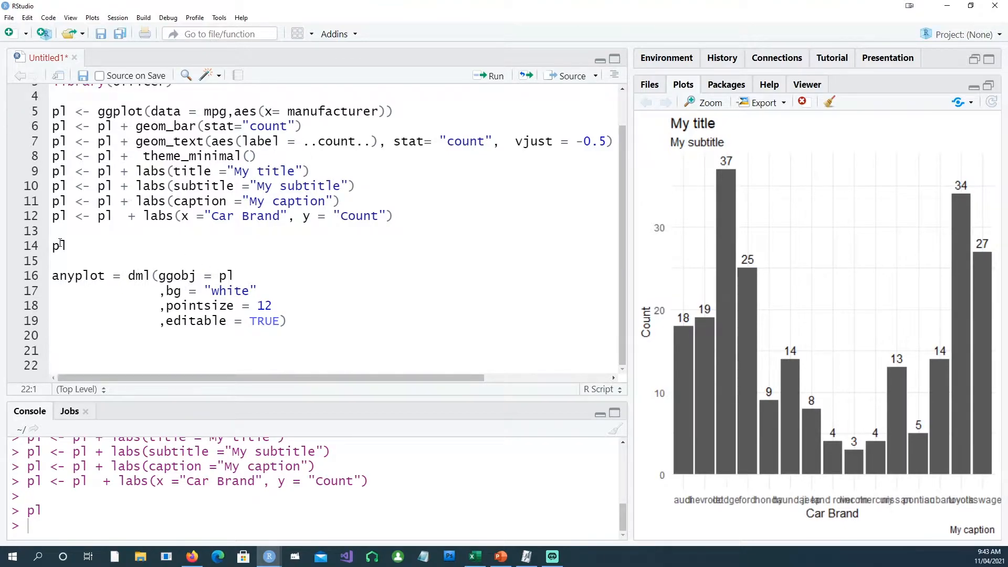
pyautogui.moveTo(69, 245); pyautogui.dragTo(50, 246)
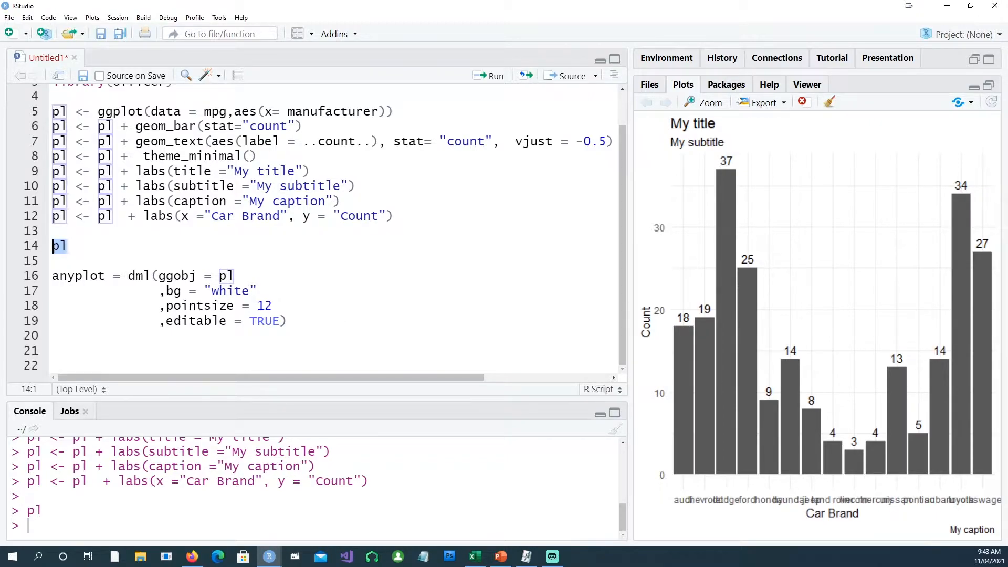
pyautogui.scroll(3, 79, 278)
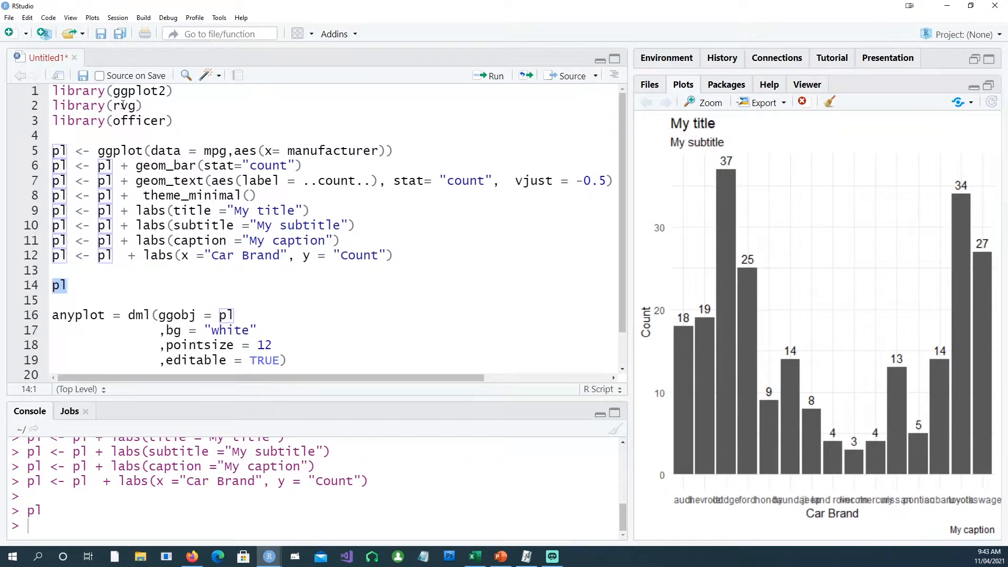
pyautogui.scroll(-3, 79, 291)
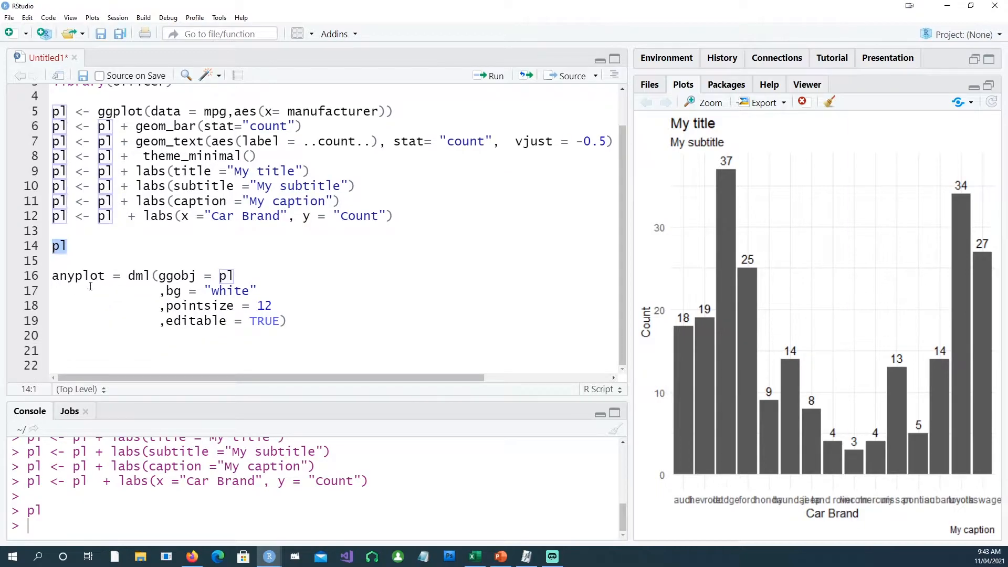
pyautogui.moveTo(52, 276); pyautogui.dragTo(52, 338)
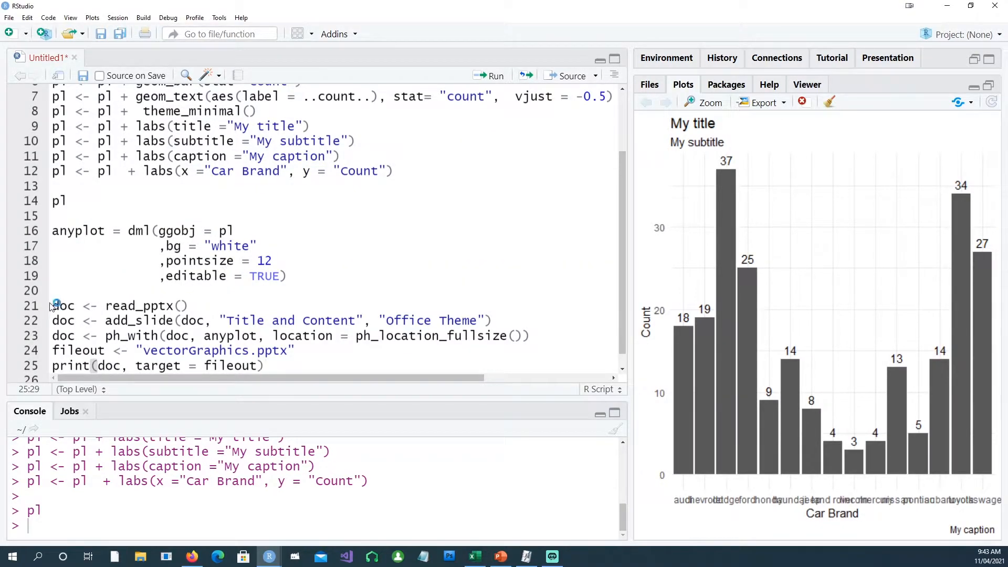
pyautogui.moveTo(52, 305); pyautogui.dragTo(191, 306)
pyautogui.scroll(-1, 249, 305)
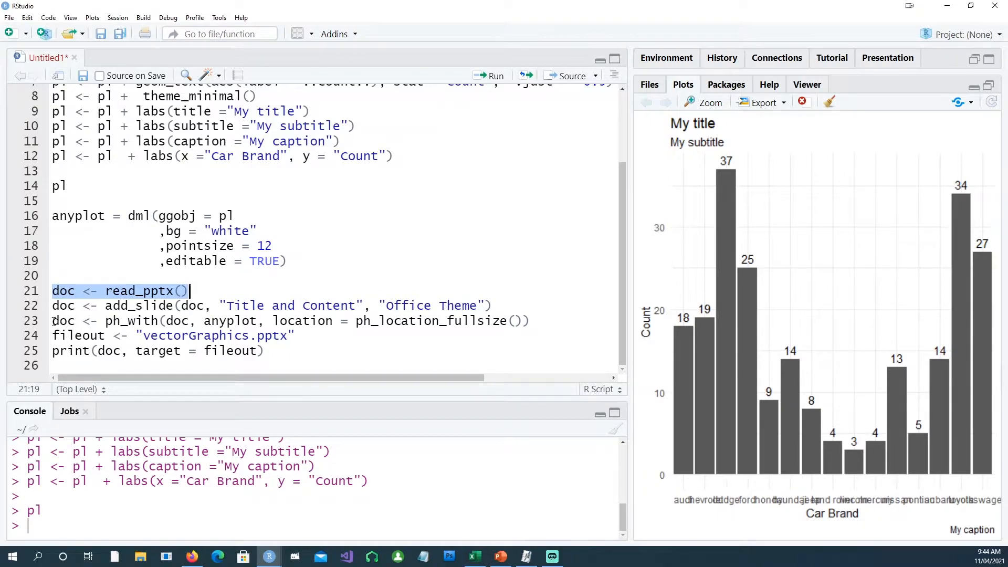
pyautogui.doubleClick(80, 216)
pyautogui.click(234, 321)
pyautogui.doubleClick(236, 321)
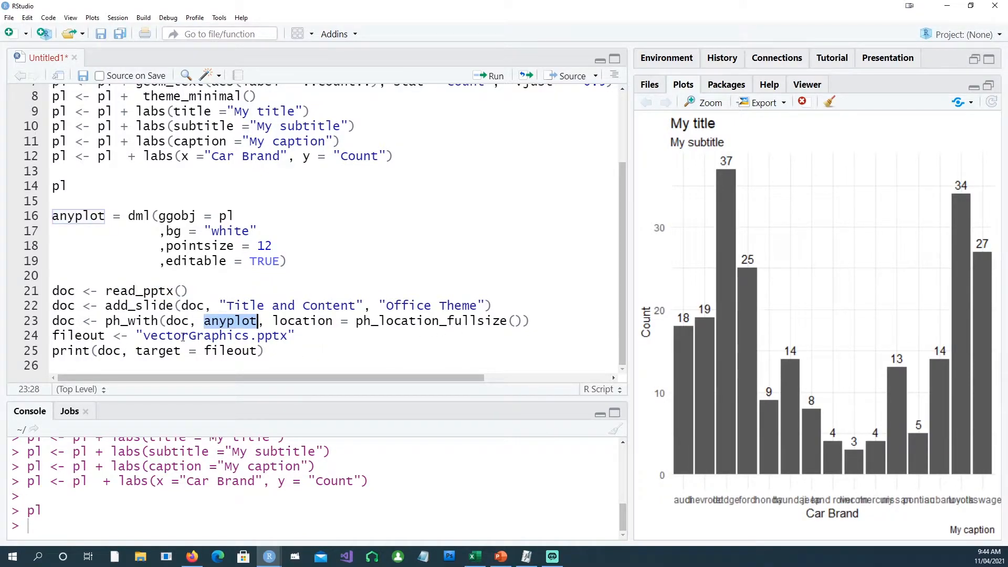
pyautogui.moveTo(135, 336); pyautogui.dragTo(301, 336)
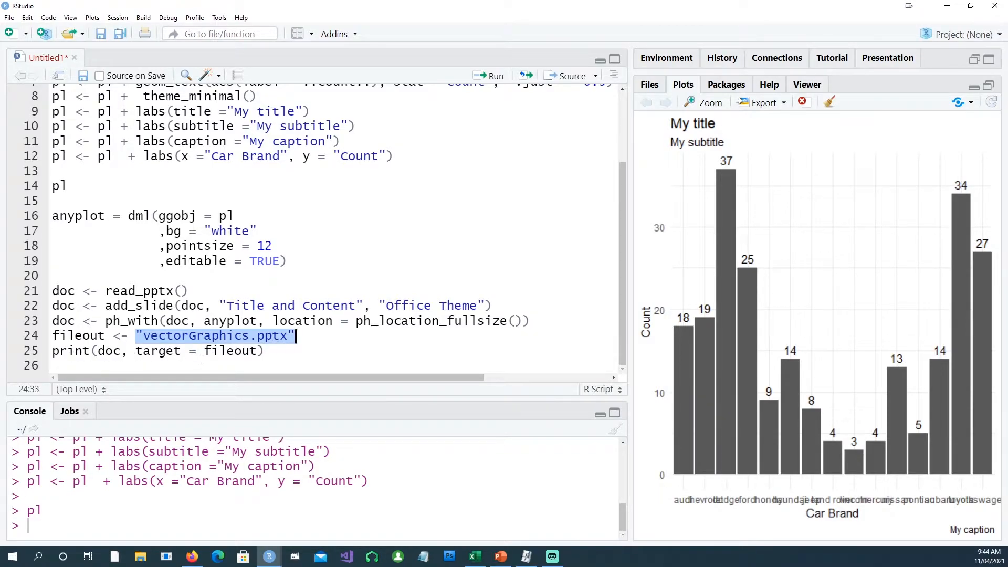
pyautogui.moveTo(268, 351)
pyautogui.mouseDown()
pyautogui.moveTo(17, 234)
pyautogui.moveTo(52, 88)
pyautogui.mouseUp()
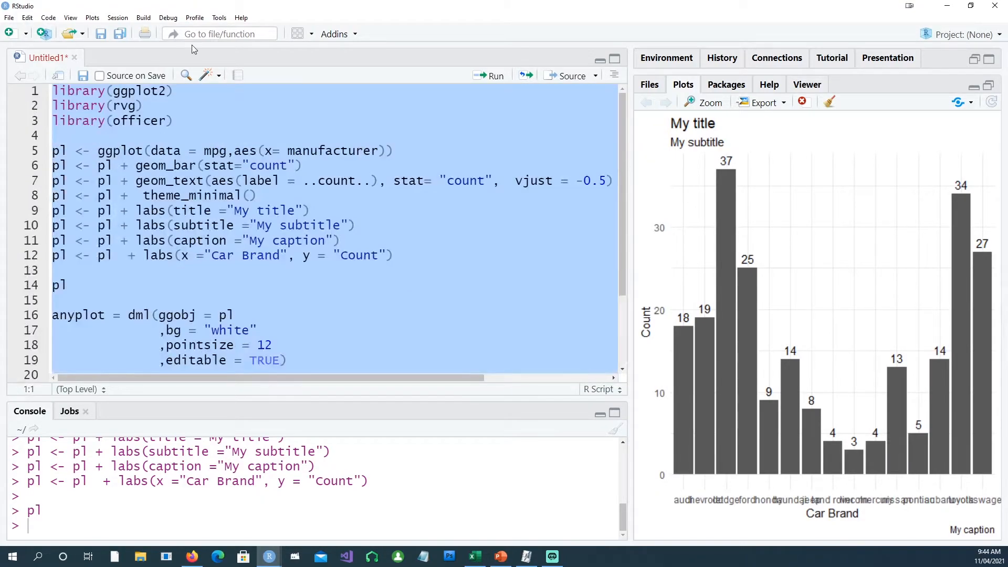
# - Run the script, then open vectorGraphics.pptx from the Files pane in a maximized PowerPoint window
pyautogui.click(492, 75)
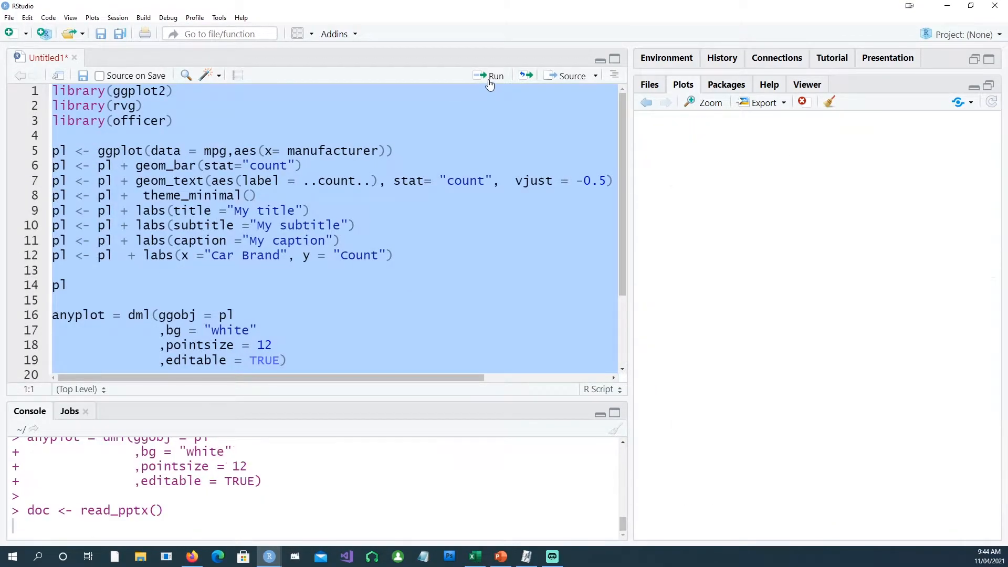
pyautogui.click(650, 84)
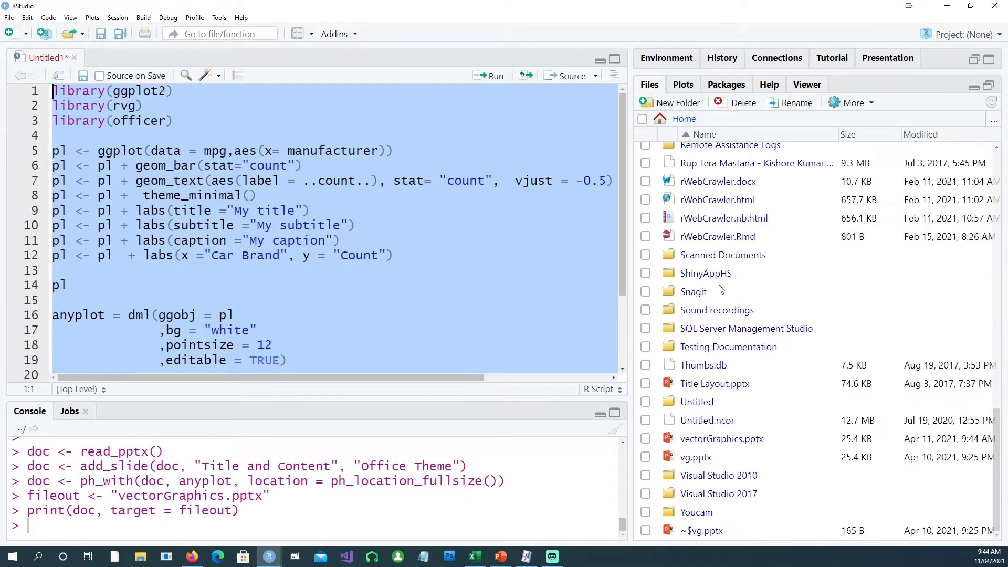
pyautogui.click(722, 439)
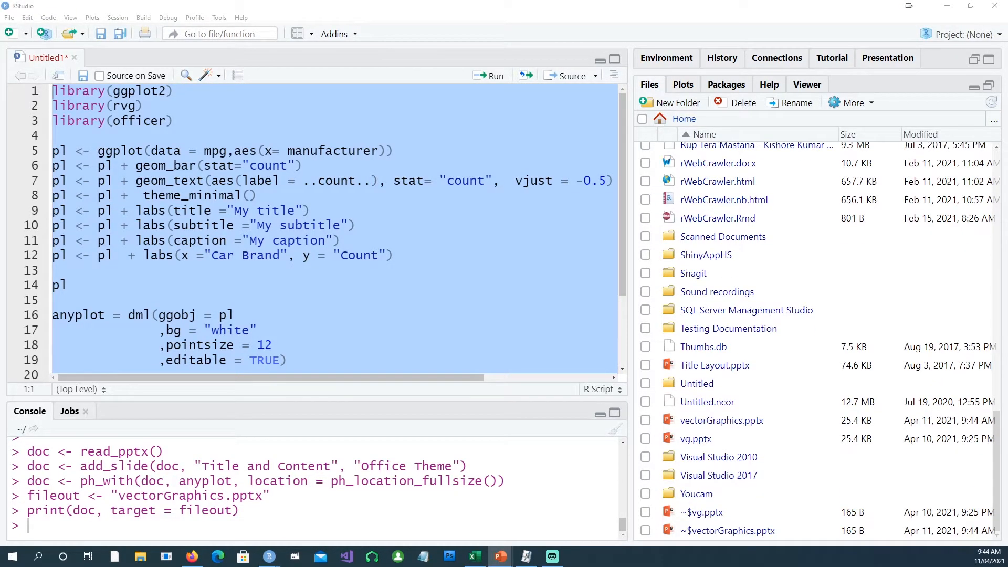
pyautogui.moveTo(451, 79); pyautogui.dragTo(505, 4)
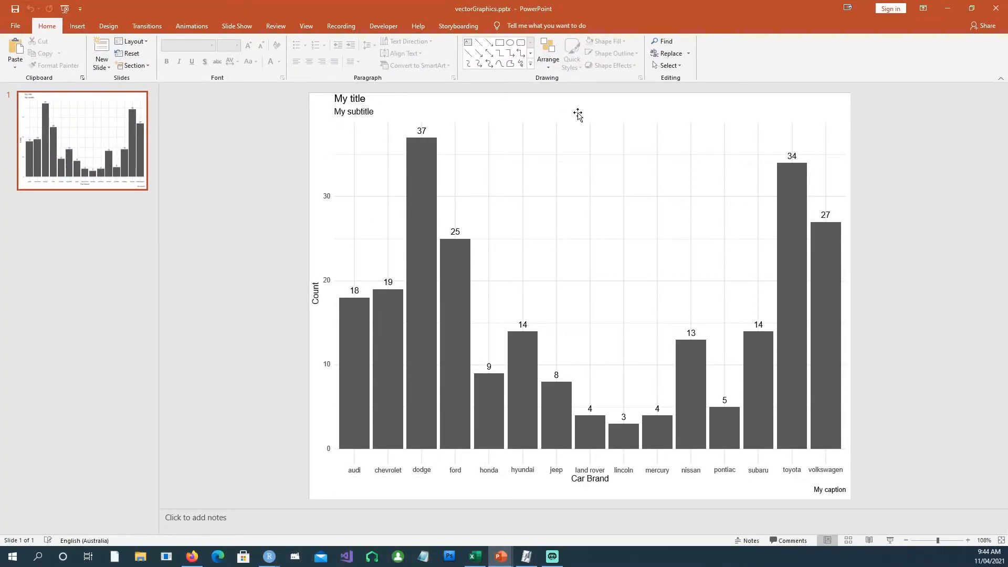
pyautogui.click(428, 196)
pyautogui.click(421, 189)
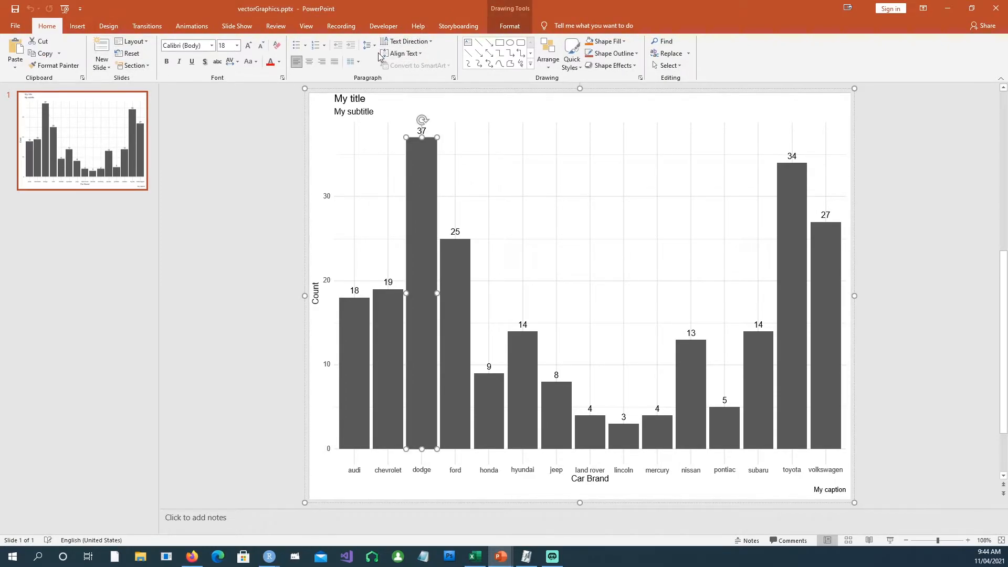
pyautogui.click(624, 42)
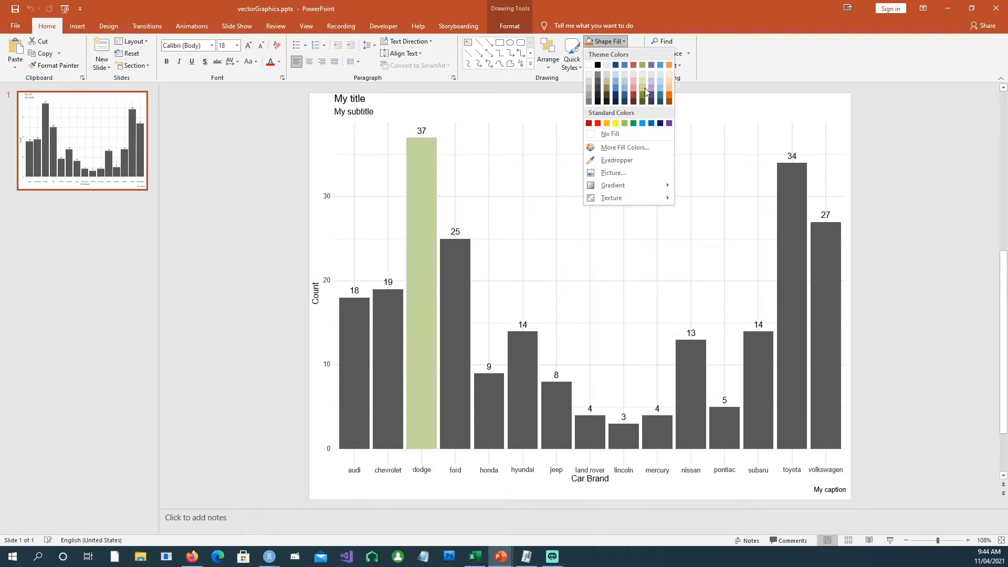
pyautogui.press('Escape')
pyautogui.click(352, 98)
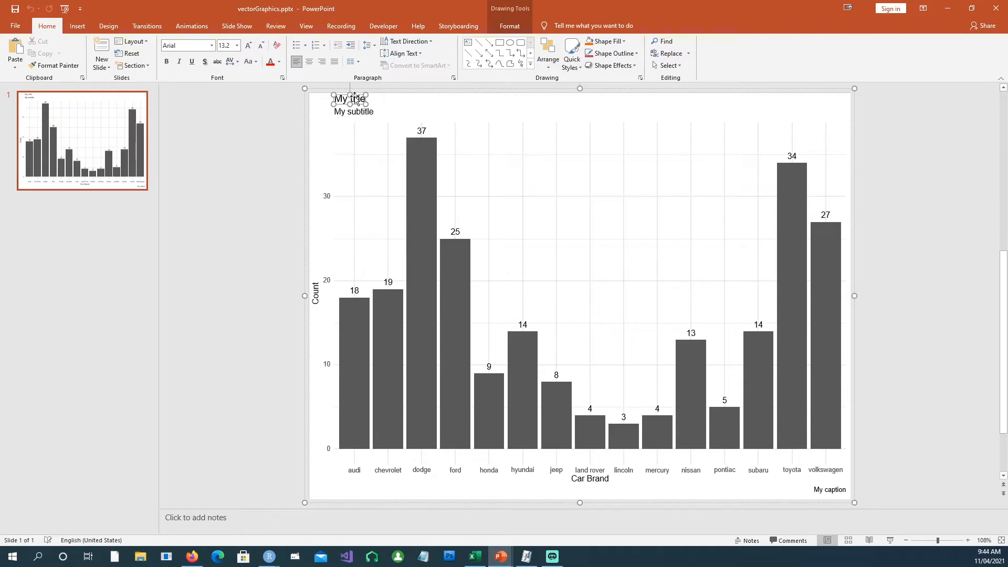
# - Move the chart title to the top centre and enlarge its font three steps
pyautogui.moveTo(351, 99); pyautogui.dragTo(555, 108)
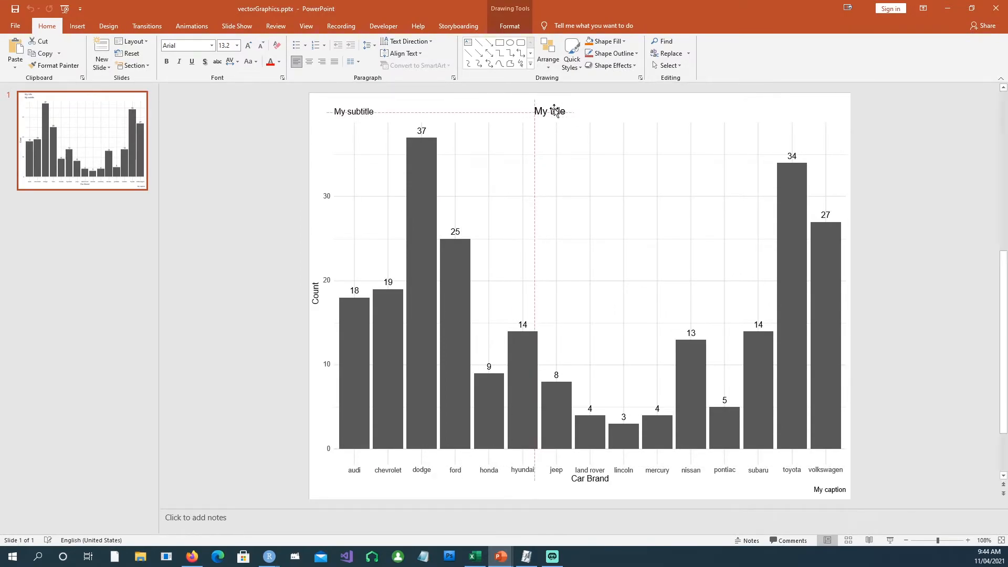
pyautogui.click(248, 47)
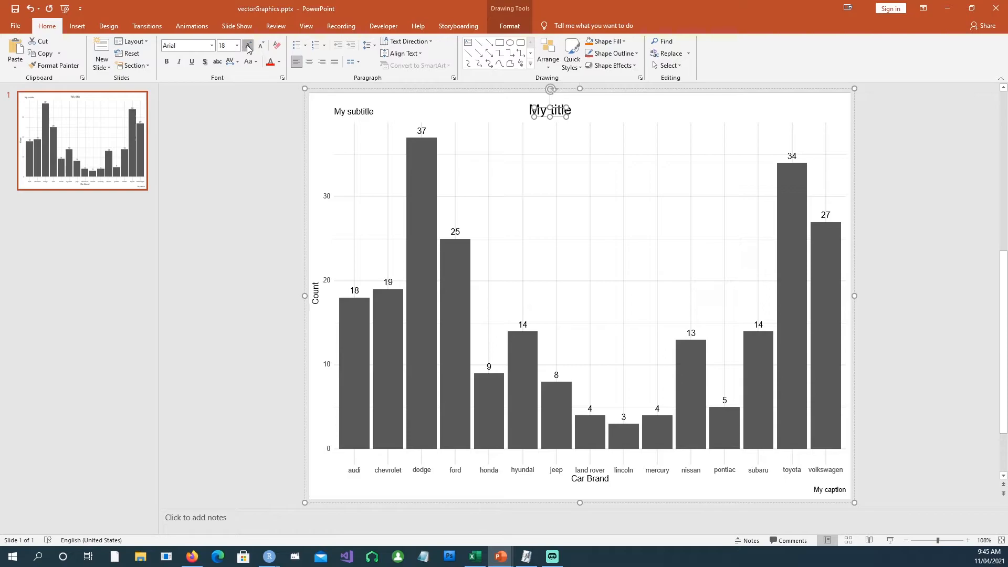
pyautogui.click(248, 48)
pyautogui.click(248, 48)
# - Move the subtitle text box to the right of the title
pyautogui.click(358, 111)
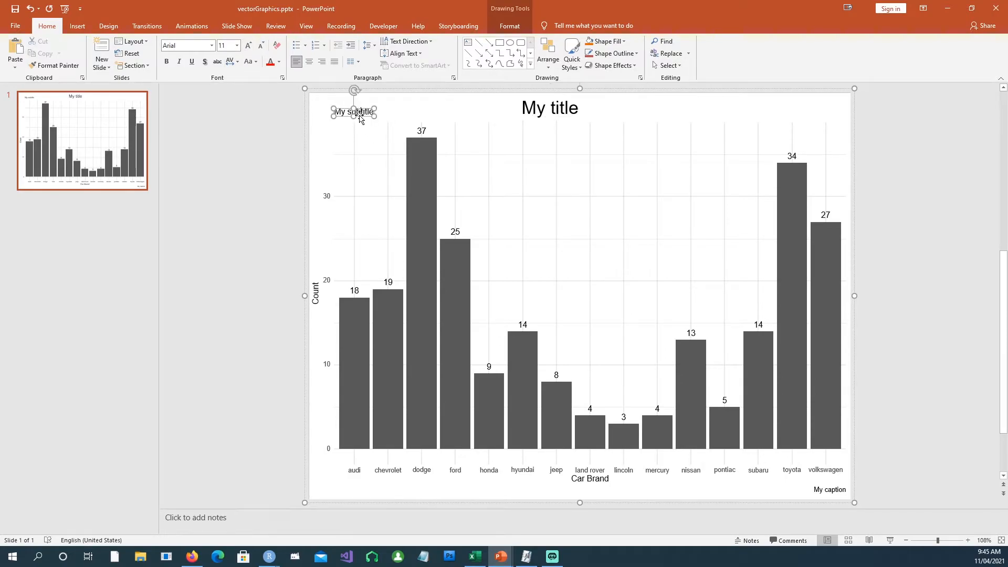
pyautogui.moveTo(359, 111); pyautogui.dragTo(657, 111)
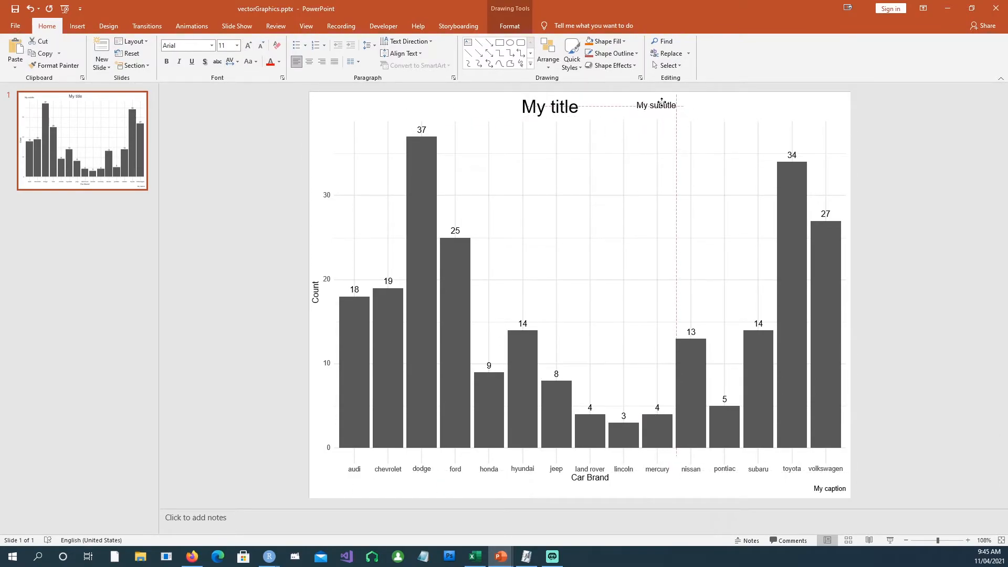
pyautogui.click(577, 64)
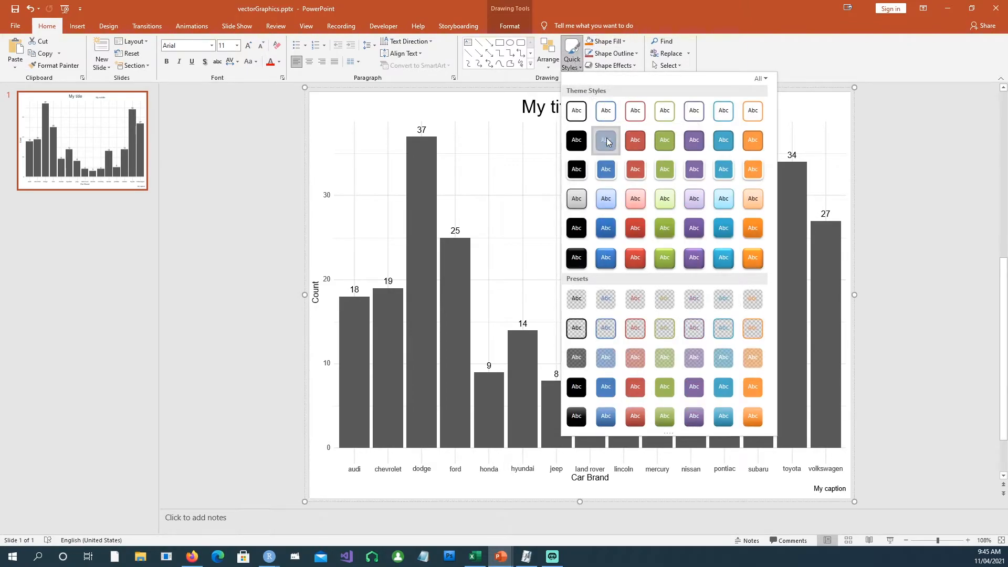
# - Give the subtitle a purple filled Quick Style, enlarge it and place it in the top-right corner
pyautogui.click(707, 138)
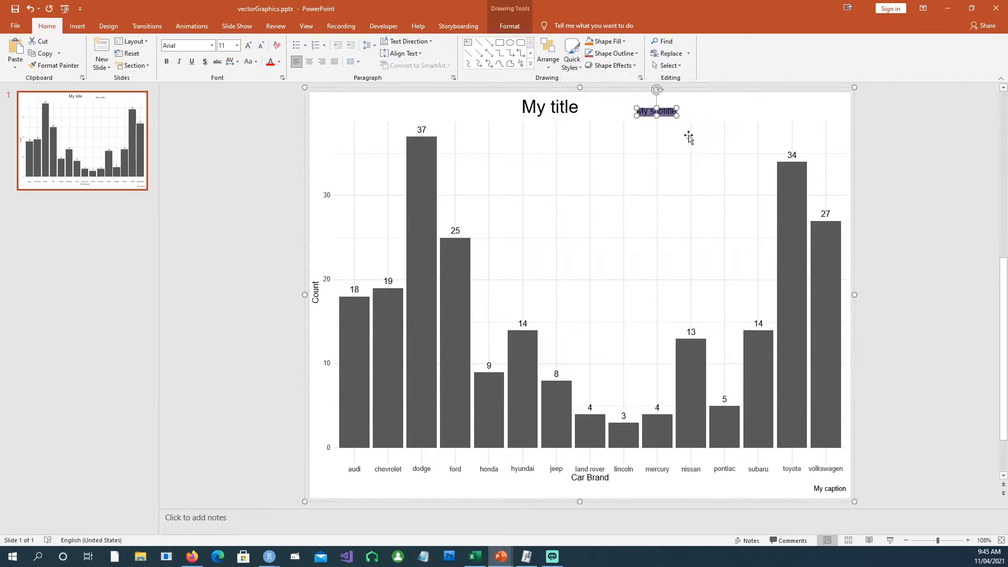
pyautogui.moveTo(677, 118); pyautogui.dragTo(749, 147)
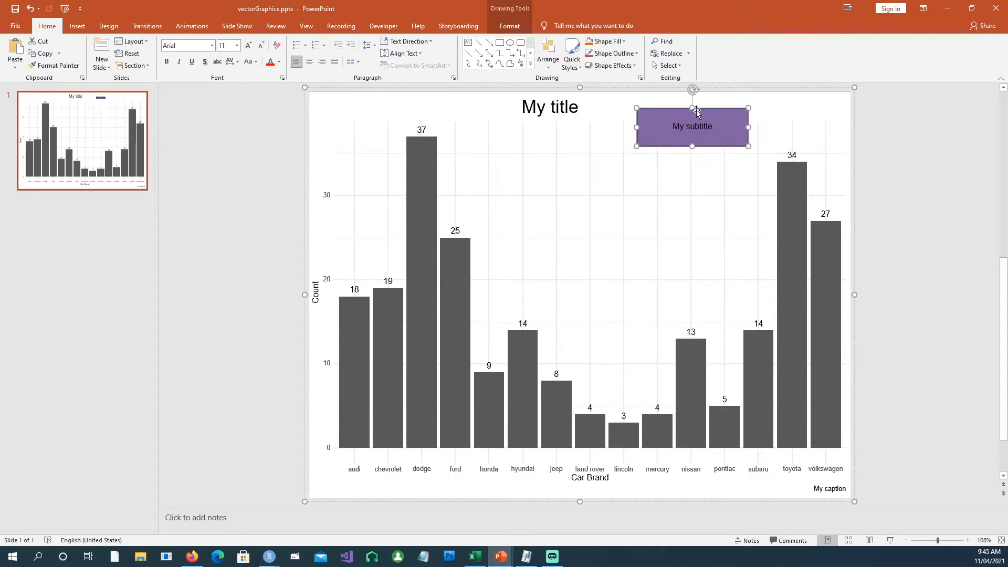
pyautogui.moveTo(694, 109)
pyautogui.mouseDown()
pyautogui.moveTo(694, 96)
pyautogui.moveTo(694, 126)
pyautogui.moveTo(652, 102)
pyautogui.moveTo(755, 98)
pyautogui.mouseUp()
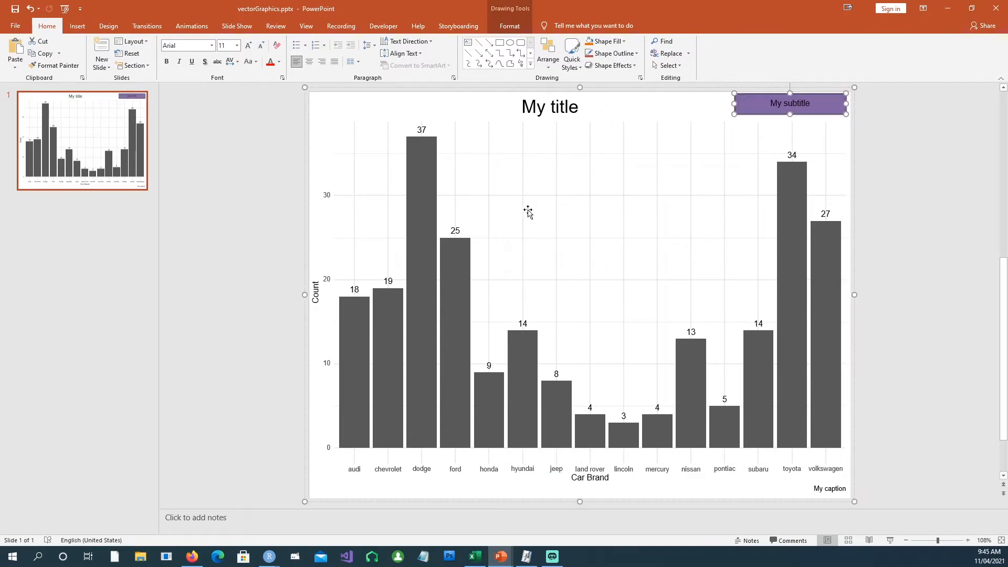
# - Fill the dodge bar red with a Quick Style
pyautogui.click(423, 217)
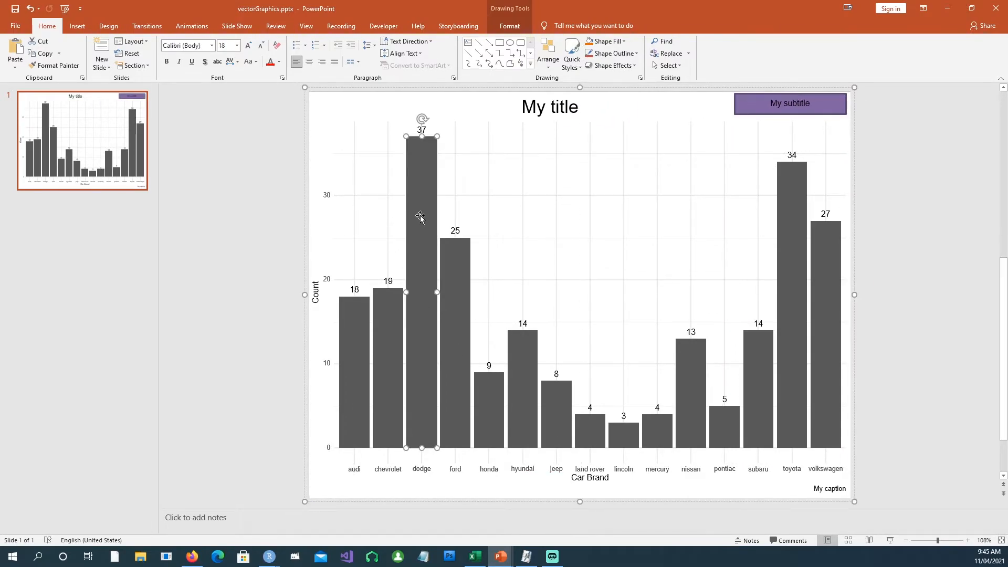
pyautogui.click(572, 63)
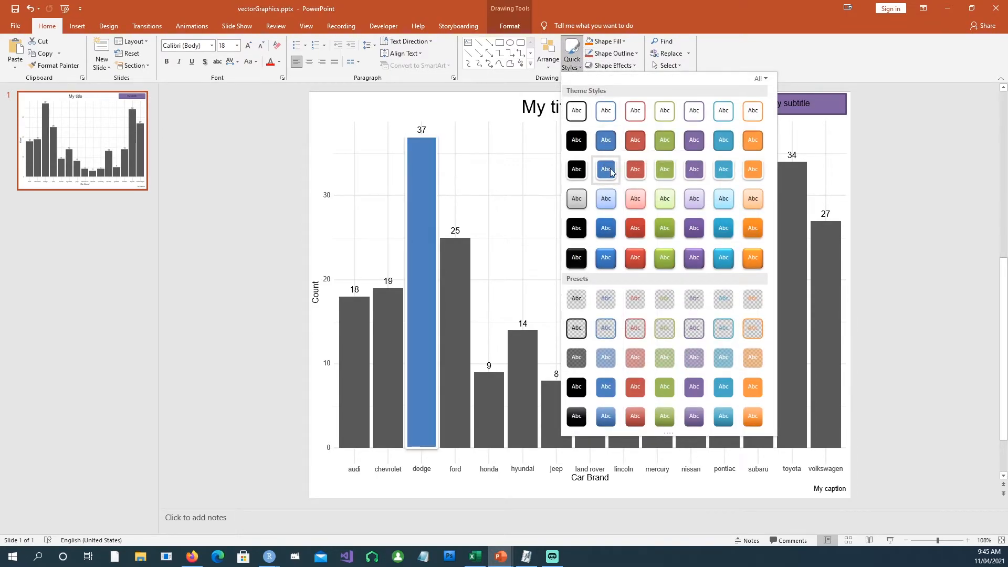
pyautogui.click(635, 169)
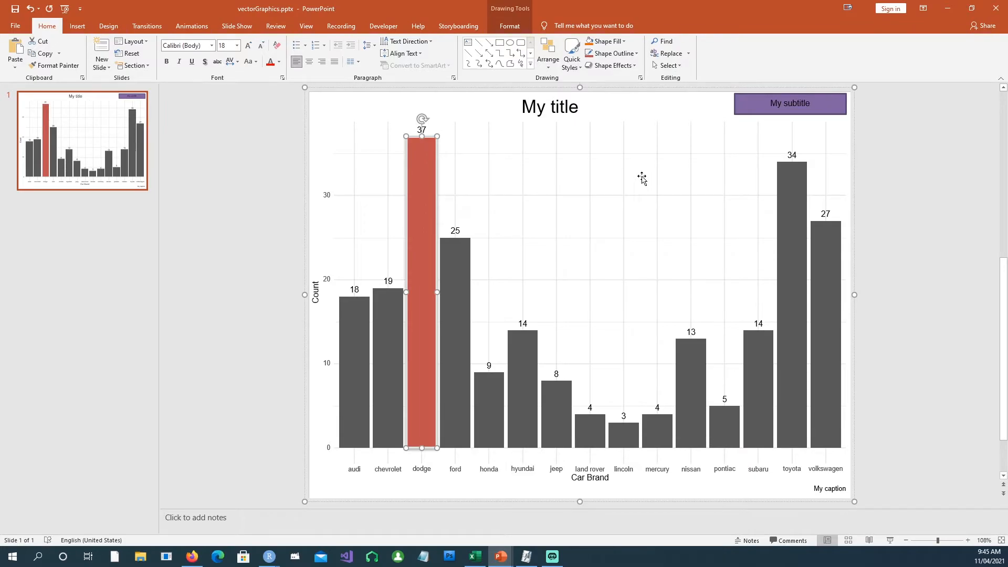
# - Inspect the audi and nissan bars, then reselect the red dodge bar for animating
pyautogui.click(354, 323)
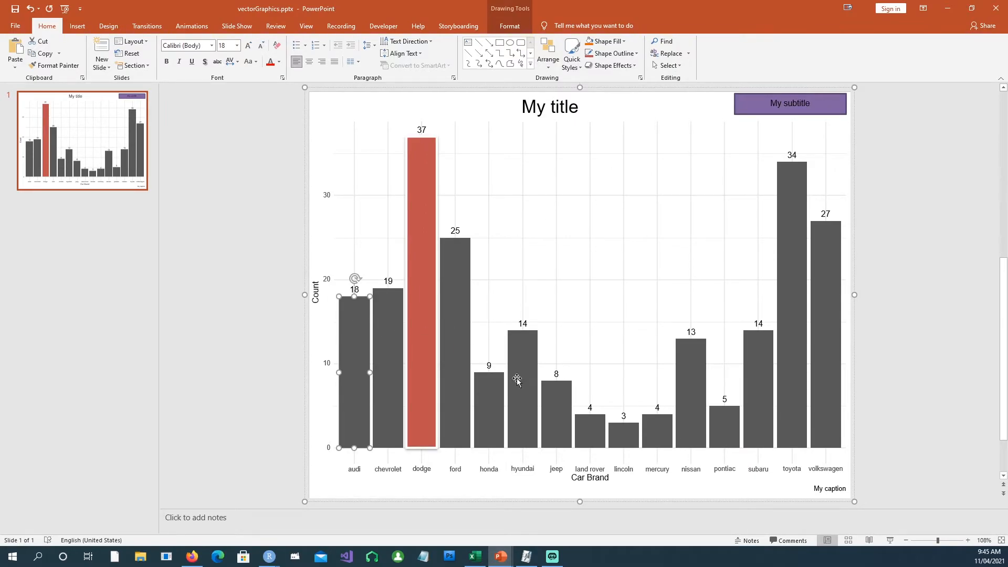
pyautogui.click(692, 387)
pyautogui.moveTo(692, 387)
pyautogui.mouseDown()
pyautogui.moveTo(675, 380)
pyautogui.moveTo(692, 388)
pyautogui.mouseUp()
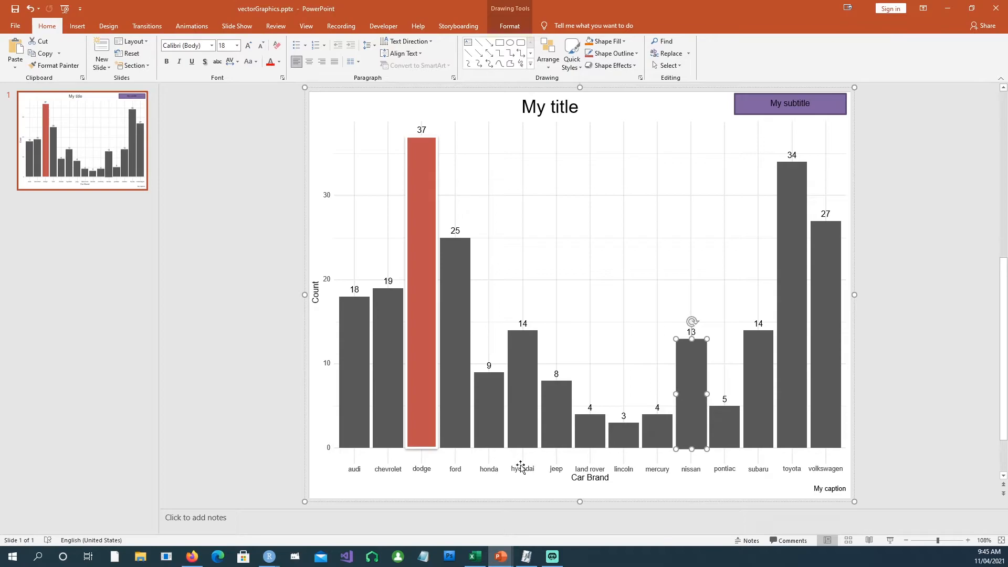
pyautogui.click(421, 209)
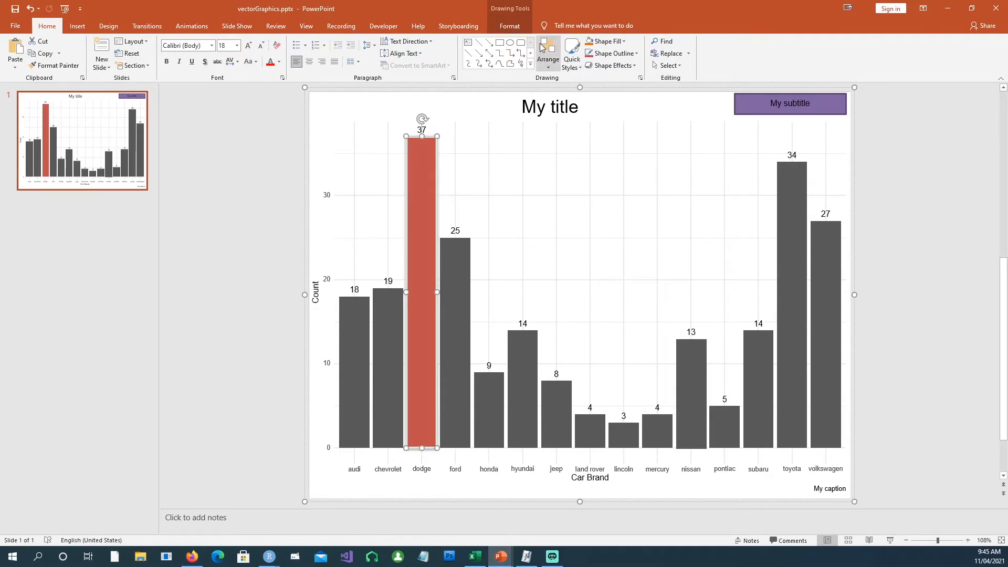
pyautogui.click(191, 26)
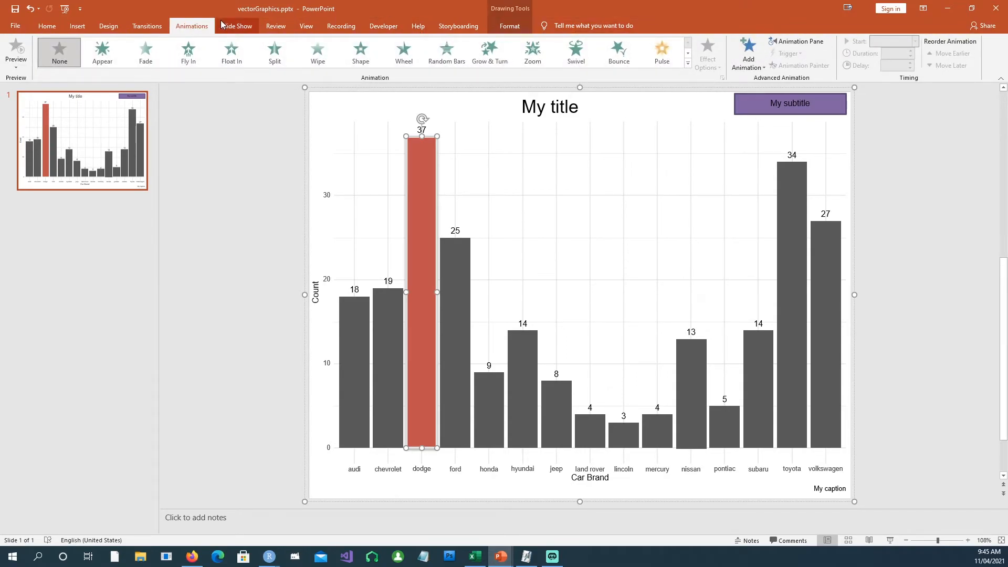
# - Ungroup the chart into separate shapes and select only the red dodge bar
pyautogui.rightClick(429, 146)
pyautogui.moveTo(465, 234)
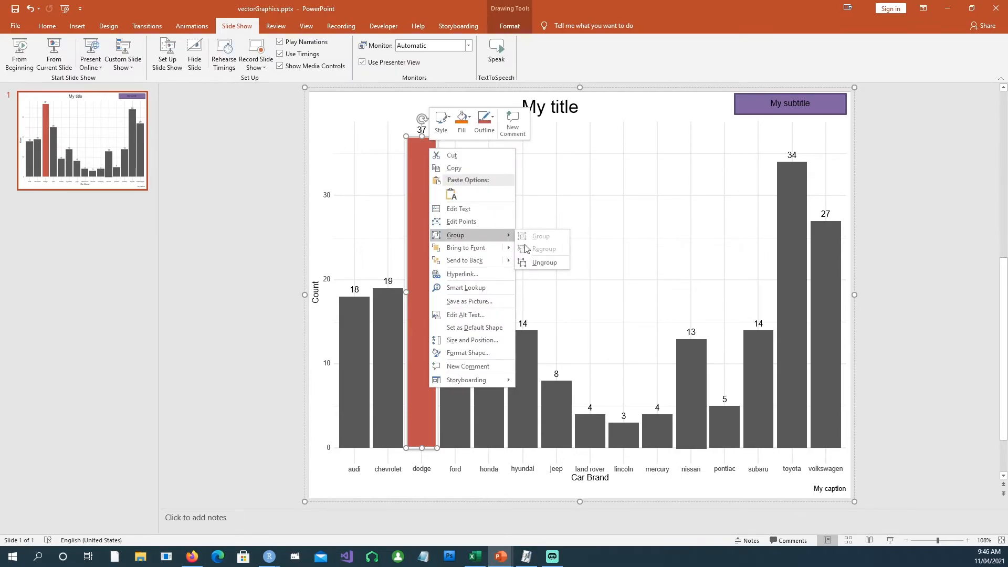
pyautogui.click(542, 263)
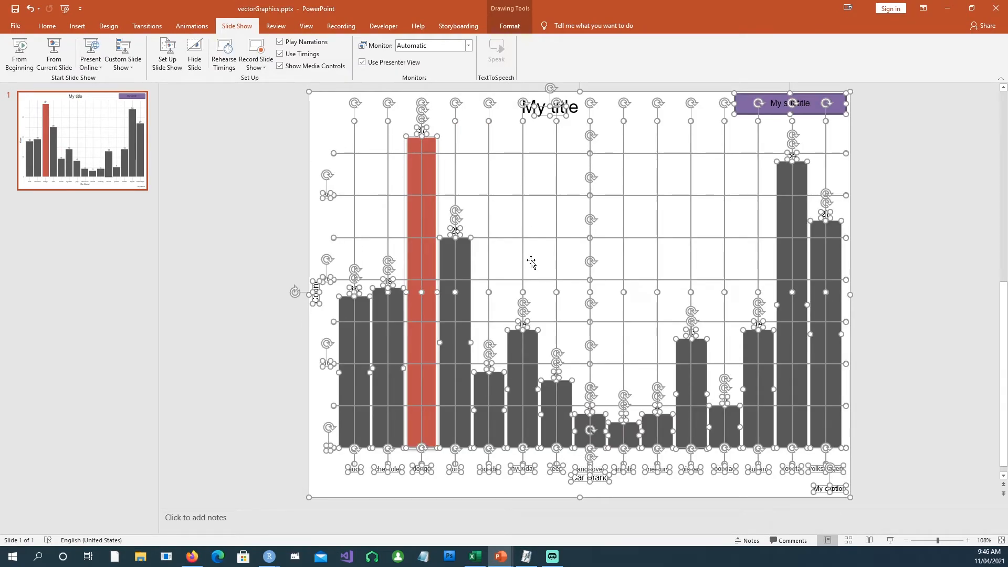
pyautogui.click(279, 188)
pyautogui.click(416, 260)
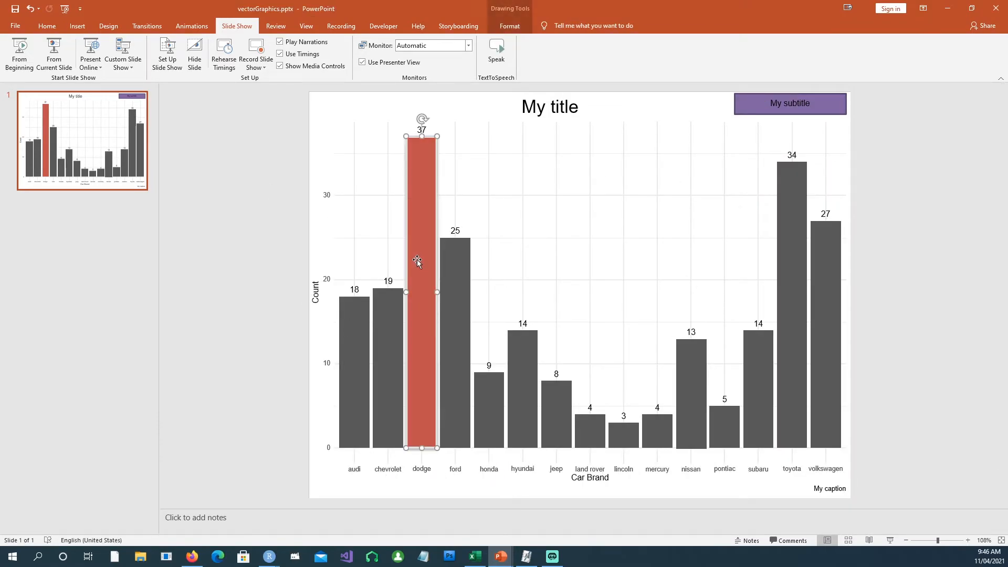
# - Give the red dodge bar an Appear entrance animation triggered on click
pyautogui.click(147, 26)
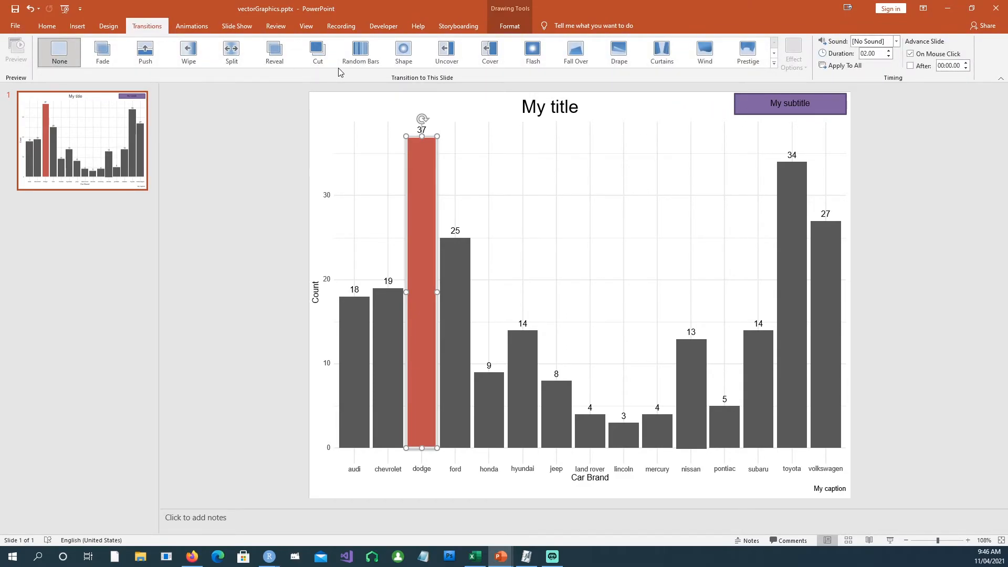
pyautogui.click(192, 27)
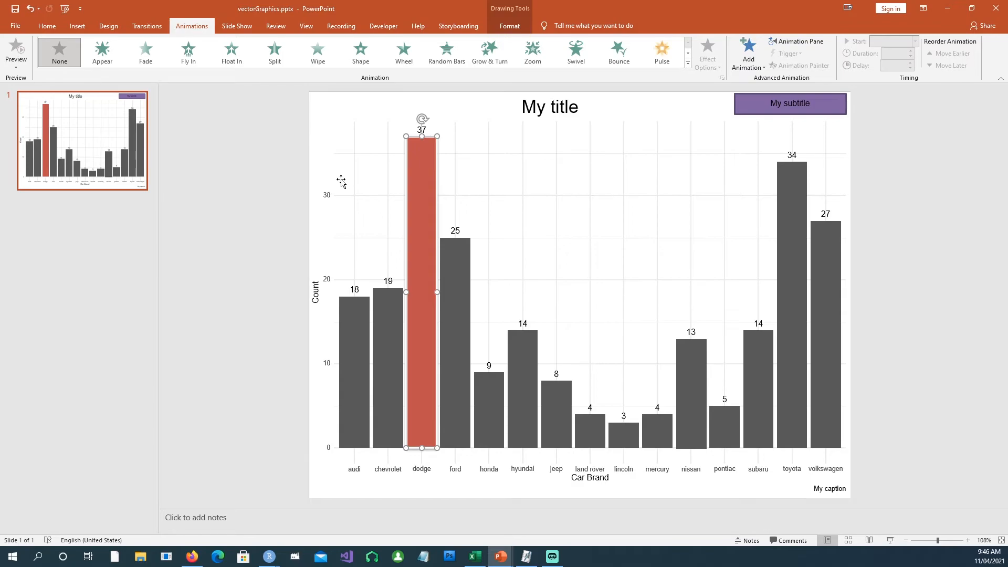
pyautogui.click(103, 52)
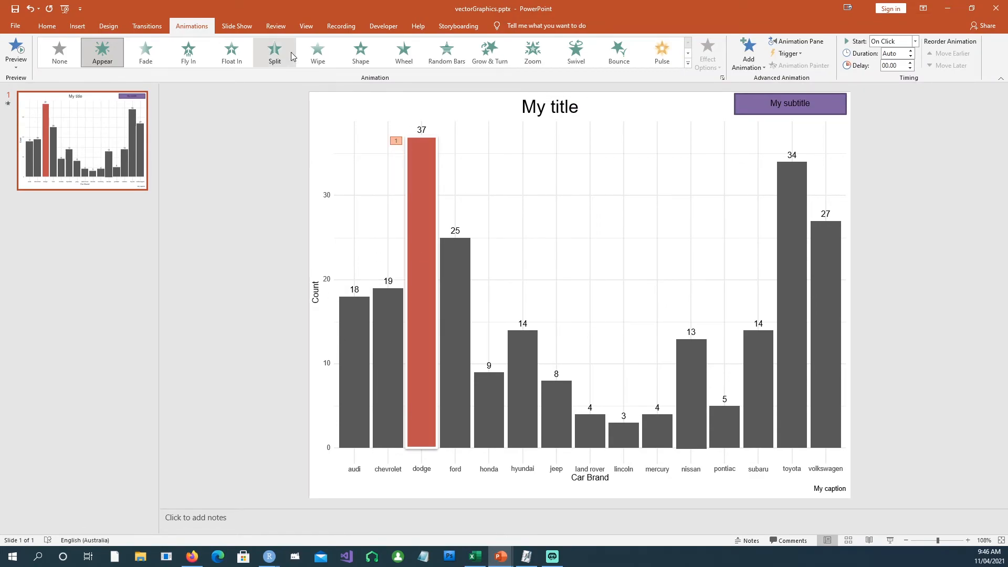
# - Apply a new Design theme, turning the dodge bar orange and the subtitle box green
pyautogui.click(383, 25)
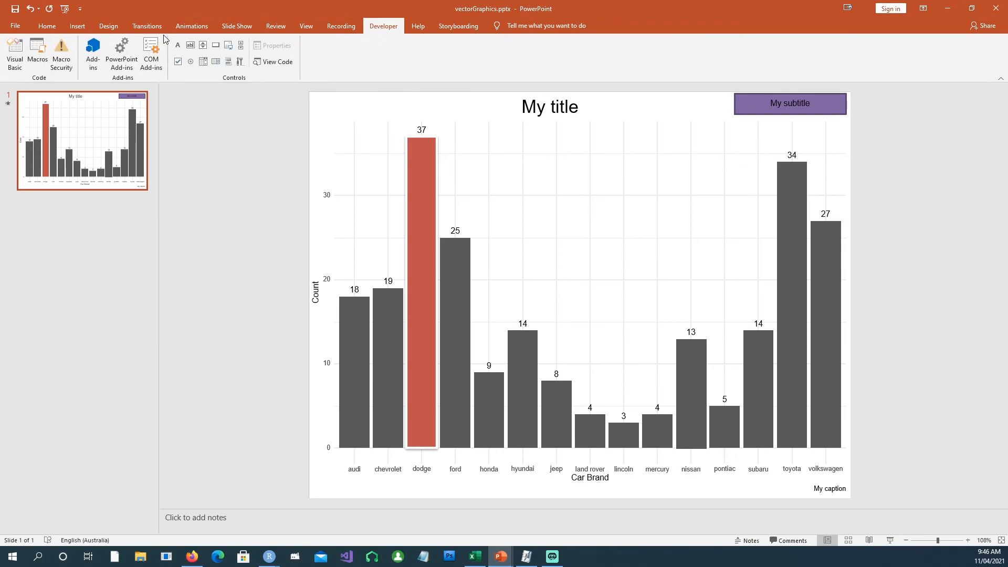
pyautogui.click(109, 25)
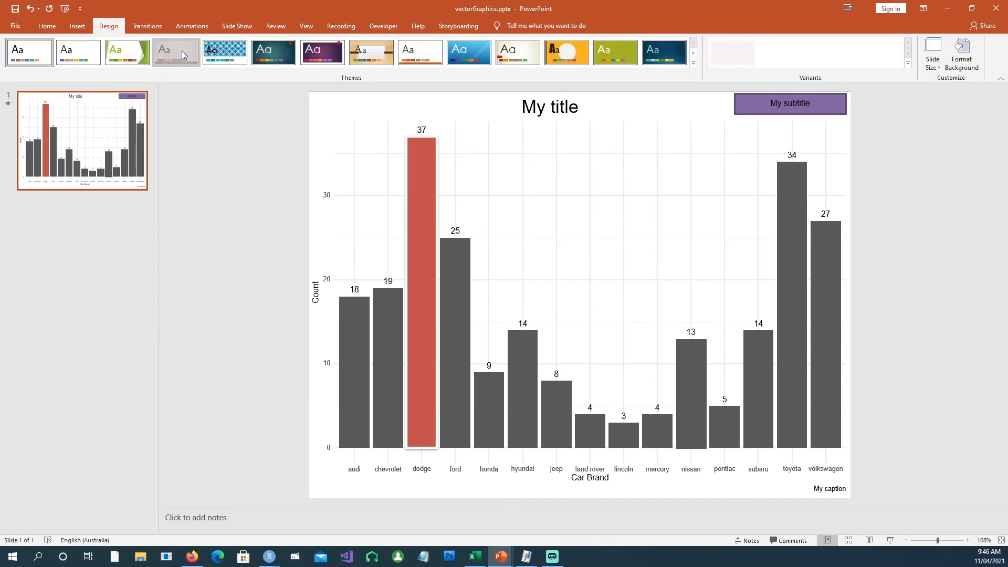
pyautogui.click(273, 52)
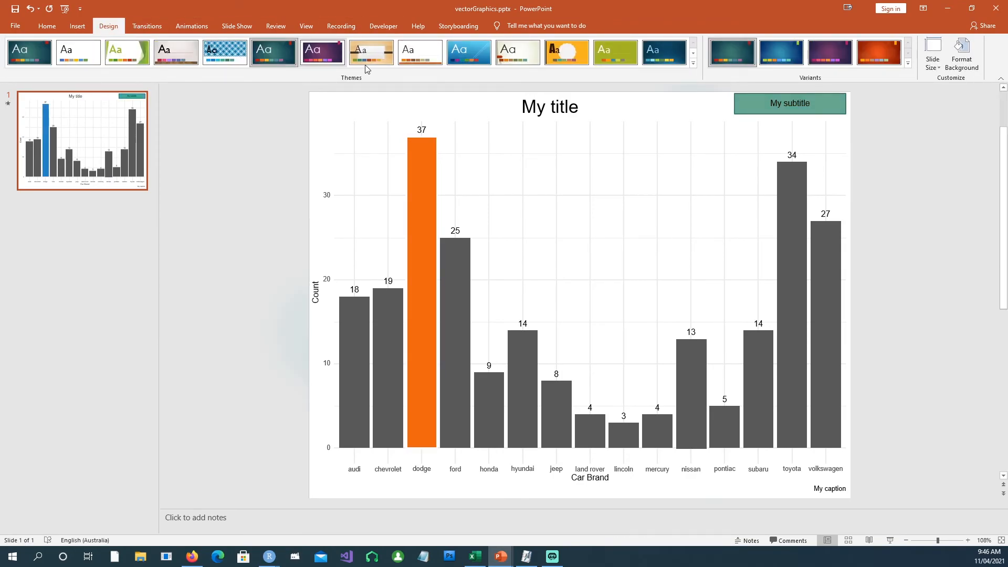
pyautogui.click(370, 52)
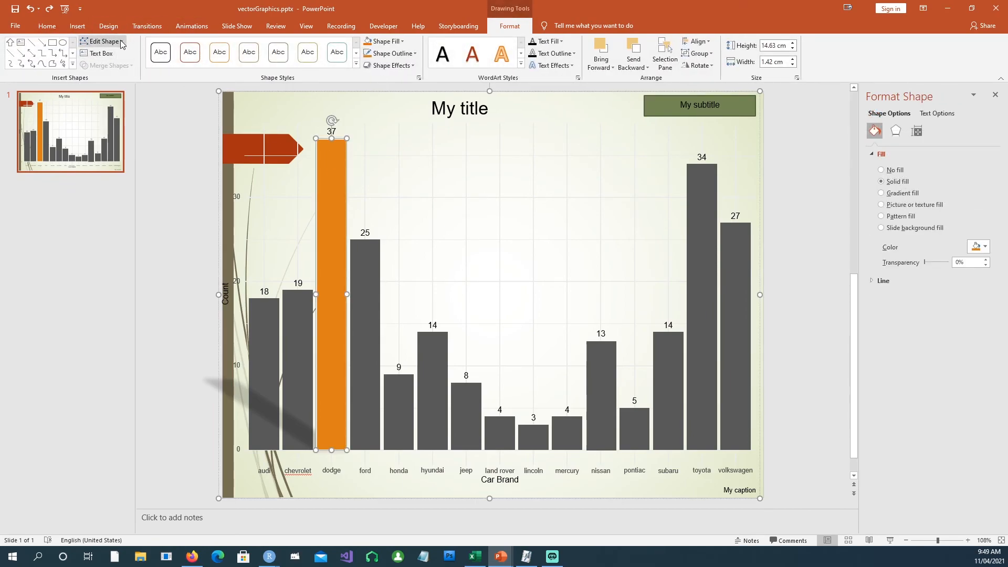
# - Reshape the orange dodge bar into an Up Arrow block arrow via Change Shape
pyautogui.click(122, 44)
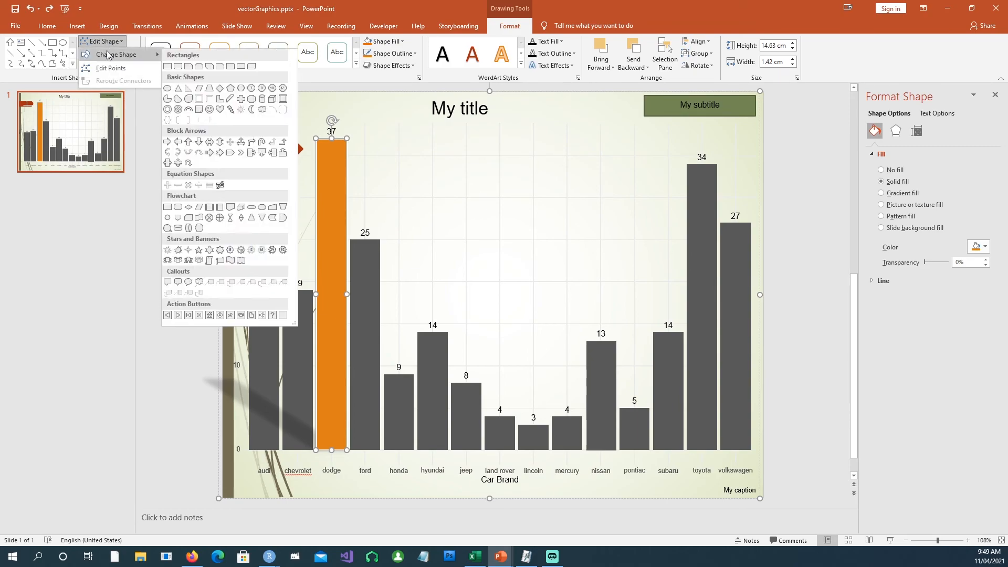
pyautogui.moveTo(116, 55)
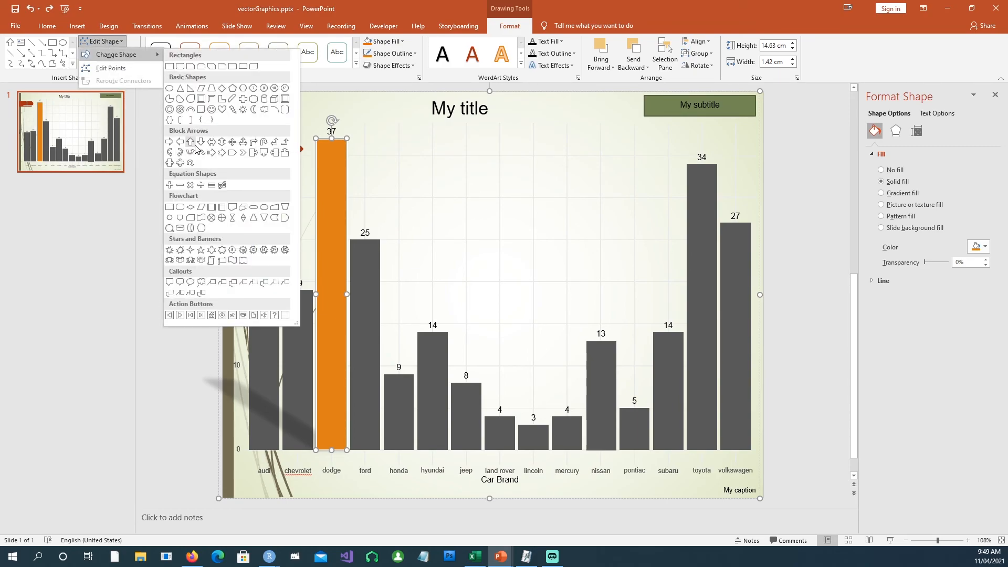
pyautogui.click(192, 144)
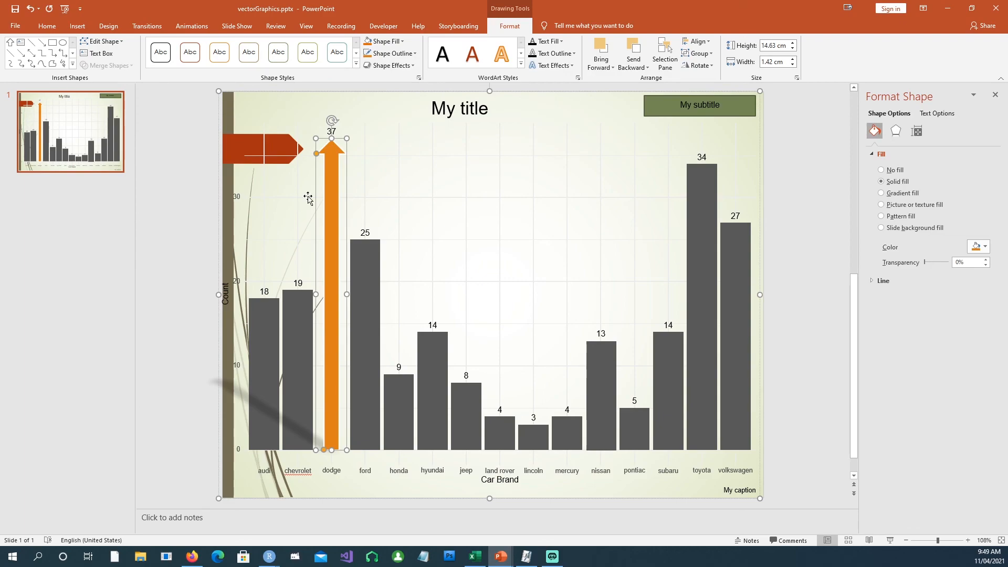